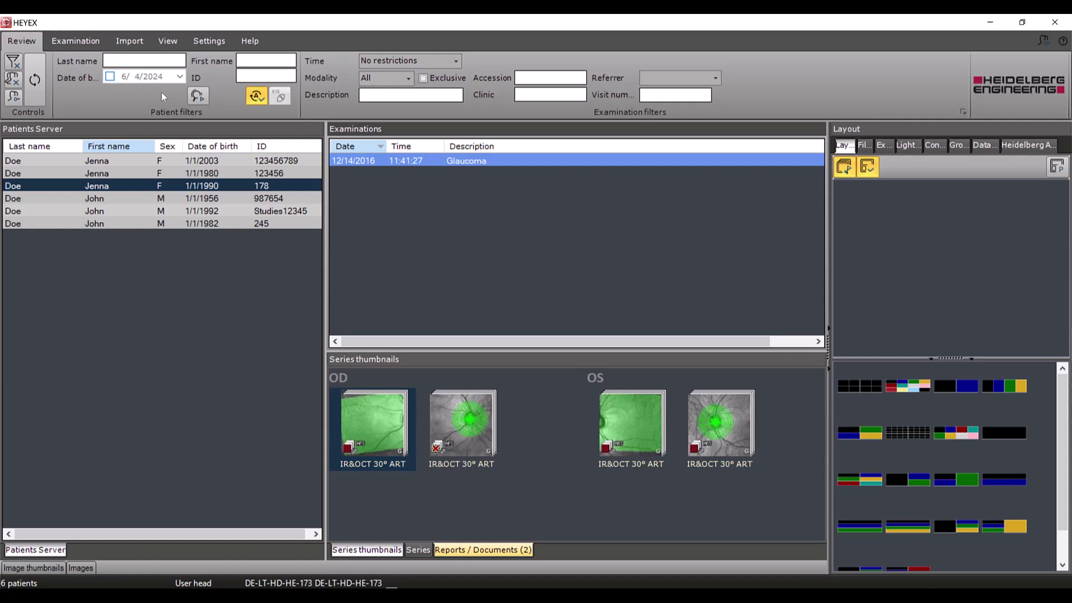
- Preview all five .e2e files from the E2E-Import folder, then cancel the E2E import
click(136, 42)
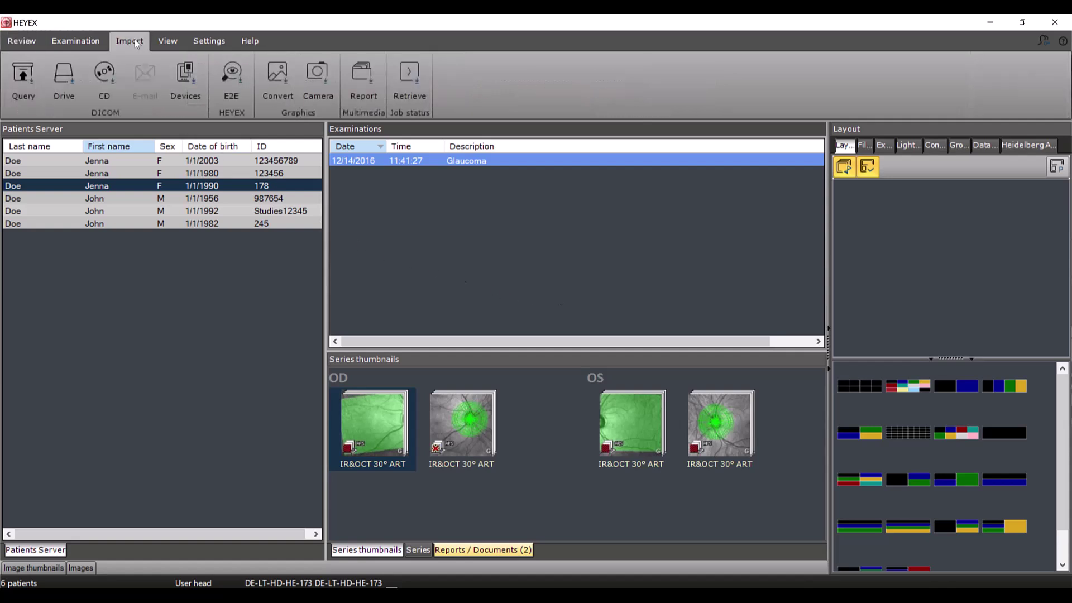
click(231, 81)
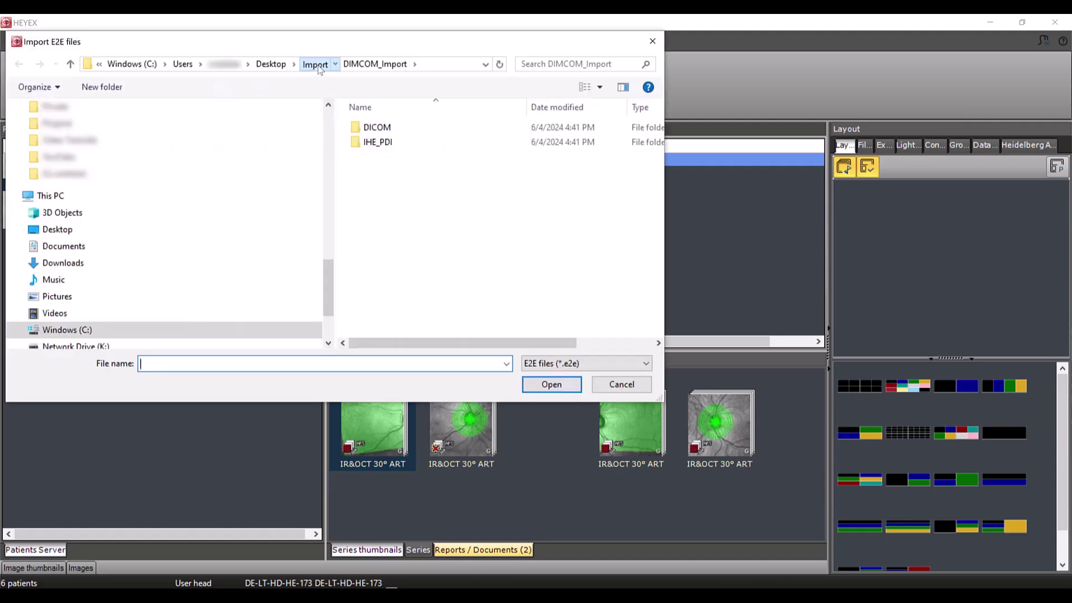
click(315, 64)
click(480, 156)
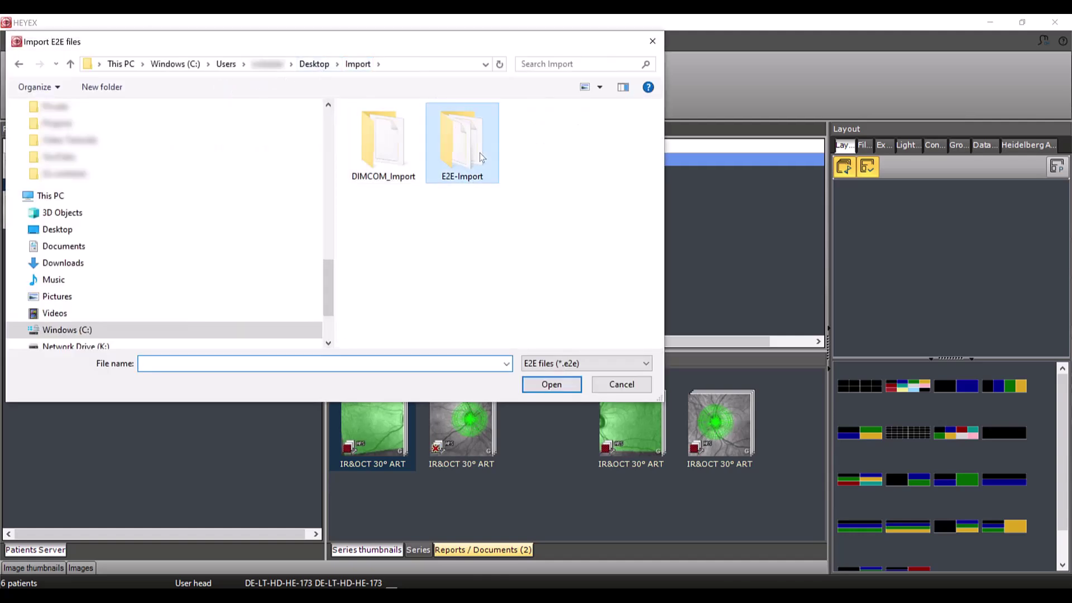
double_click(480, 156)
click(433, 127)
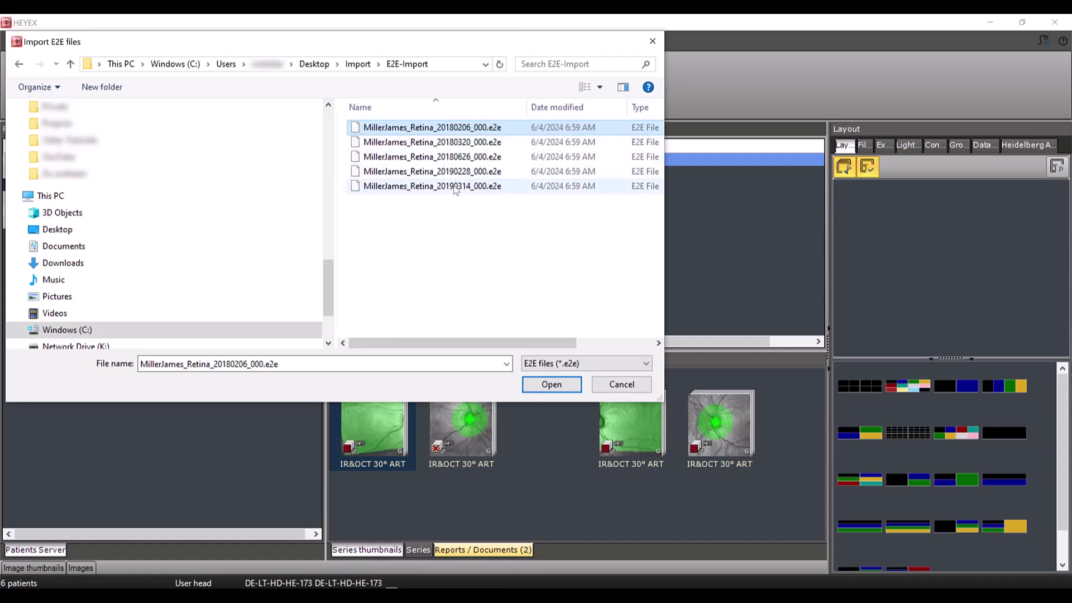
shift+click(457, 186)
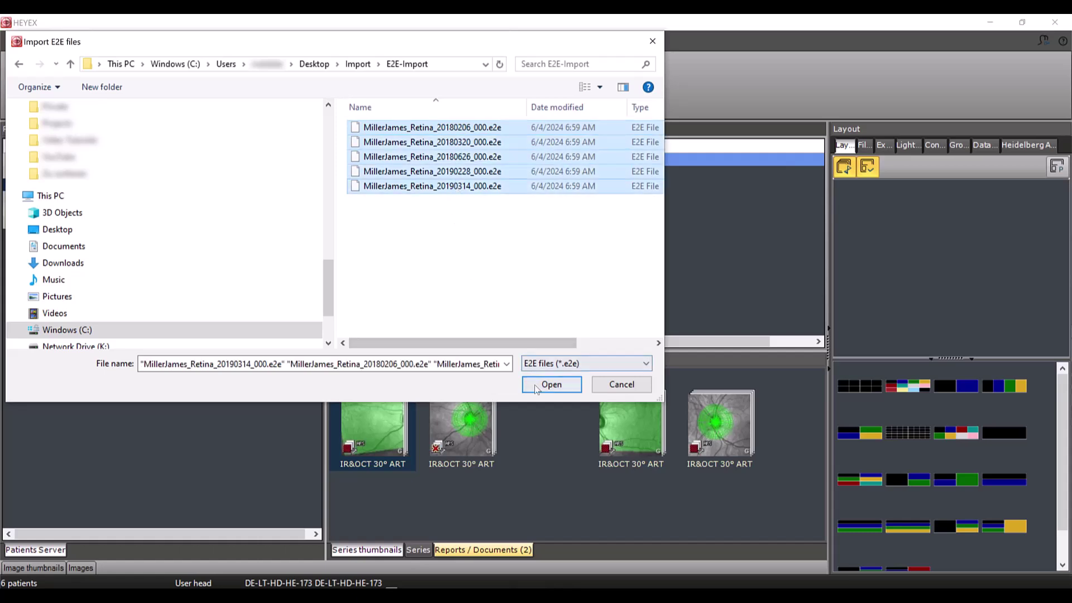
click(551, 384)
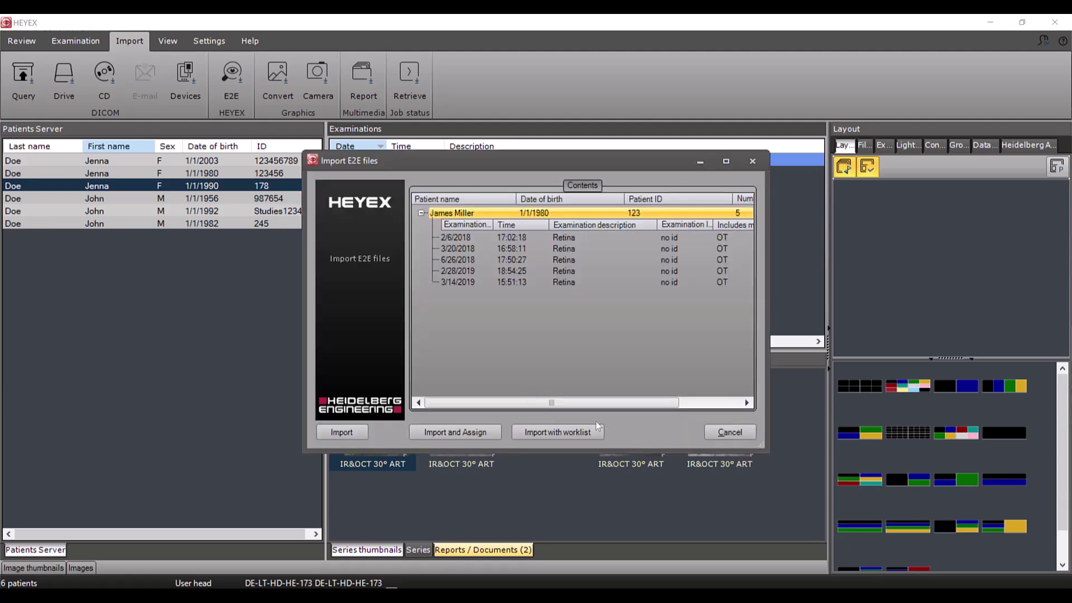
click(728, 432)
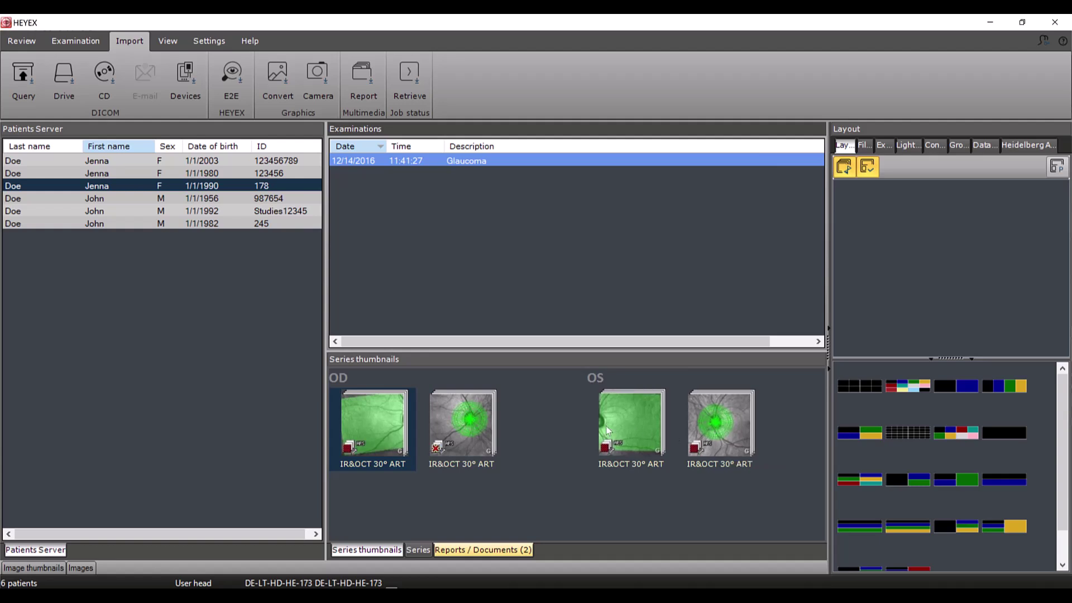
- Load the DICOMDIR file from the drive and expand the patient's examination list
click(65, 80)
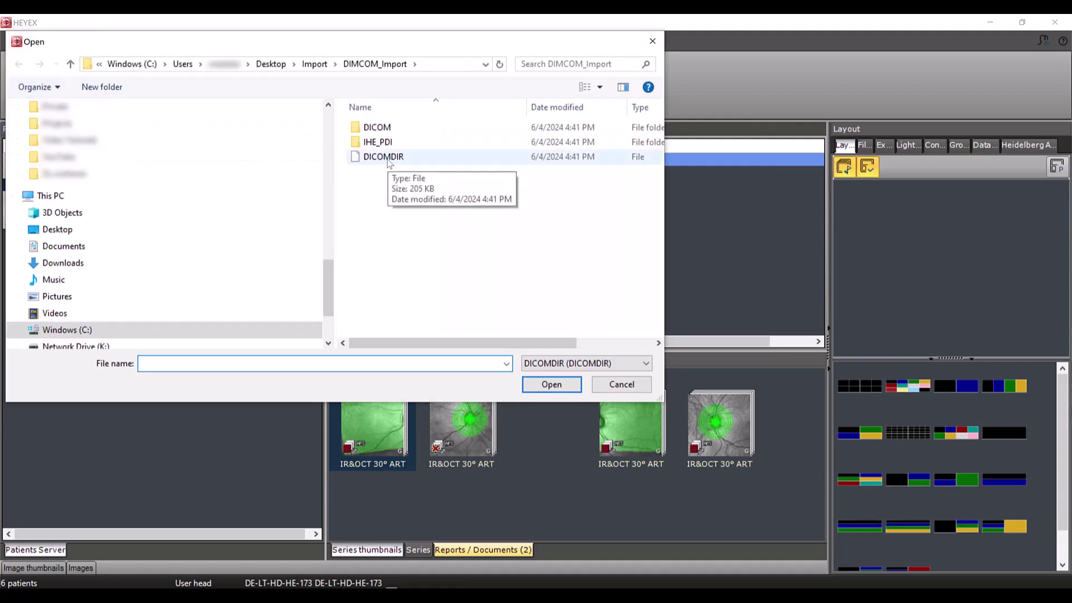
double_click(390, 162)
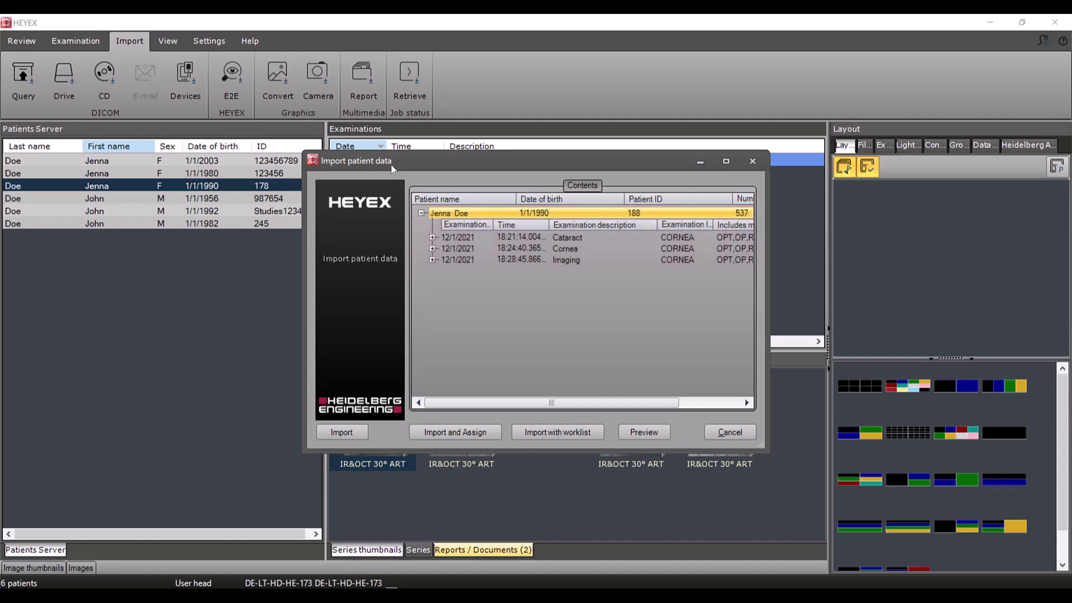
click(421, 213)
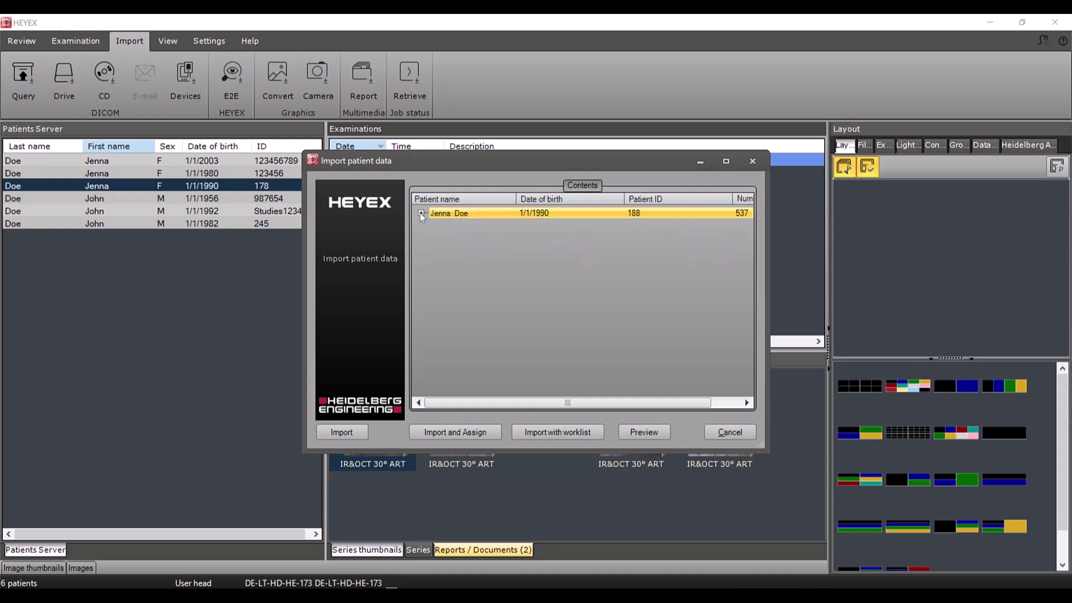
click(422, 214)
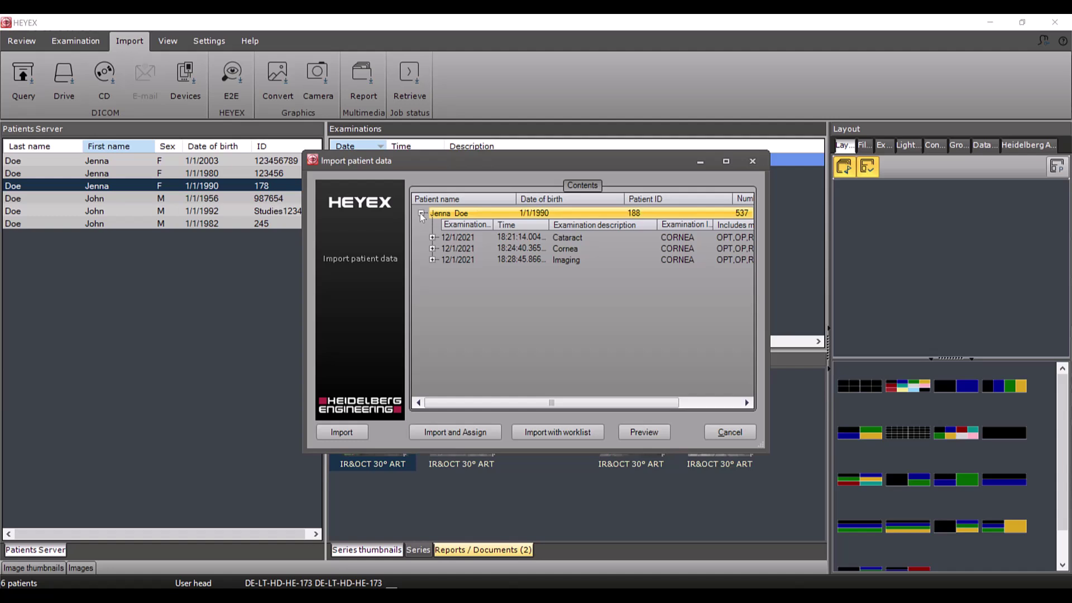
- Try selecting the Cataract, Cornea and Imaging examinations, then reselect the whole patient record
click(526, 238)
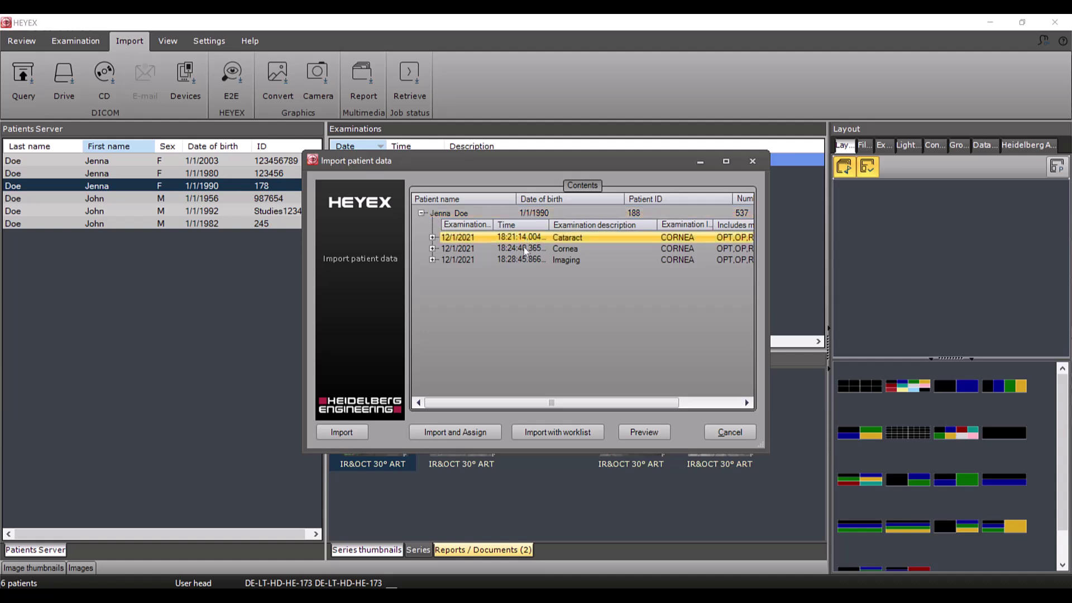
ctrl+click(524, 249)
ctrl+click(522, 260)
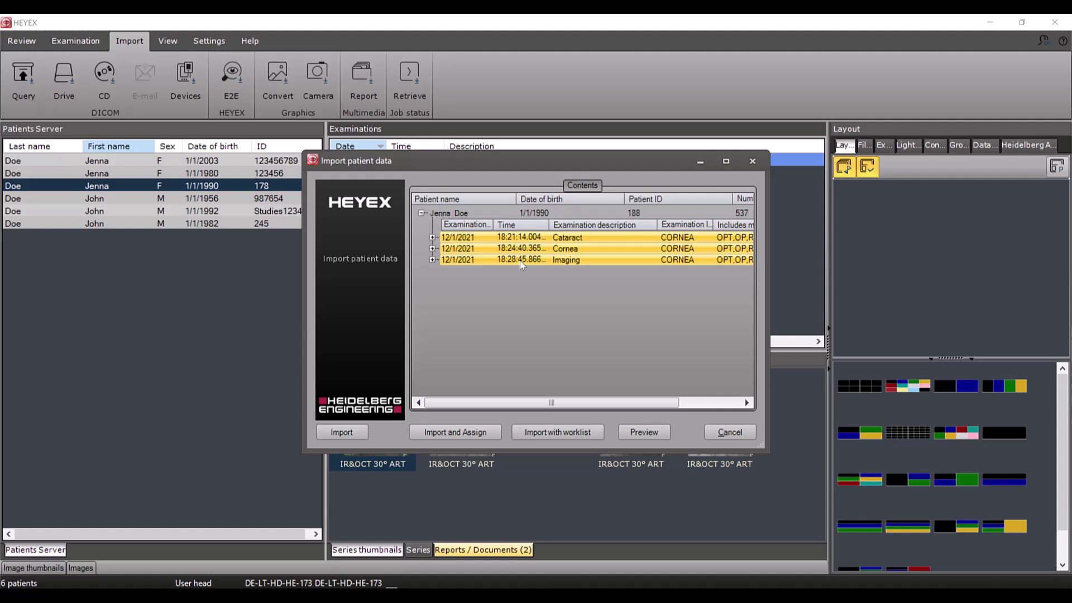
ctrl+click(522, 261)
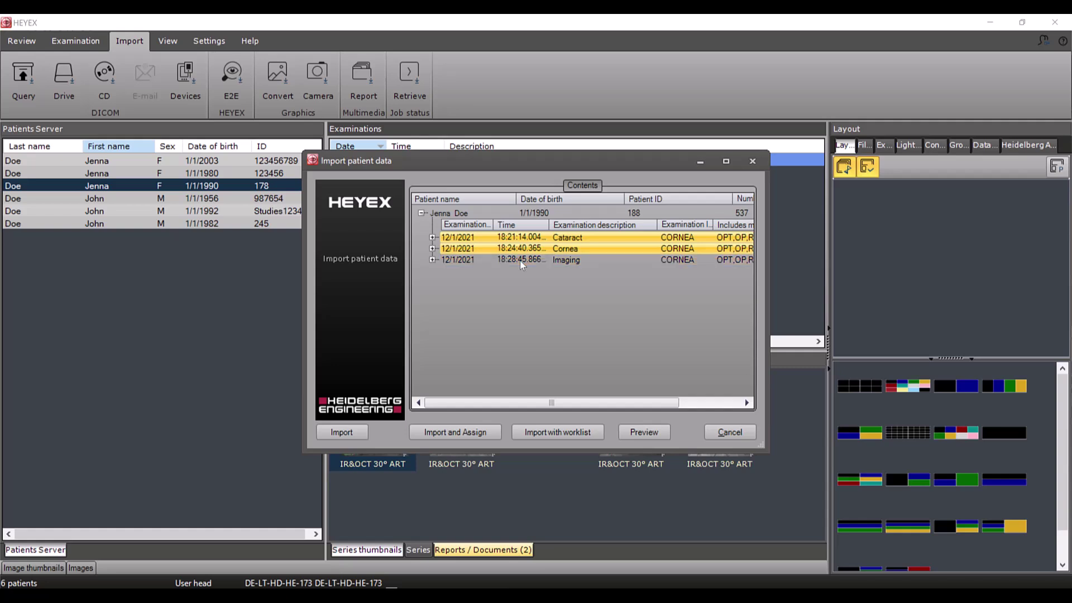
ctrl+click(524, 249)
ctrl+click(522, 241)
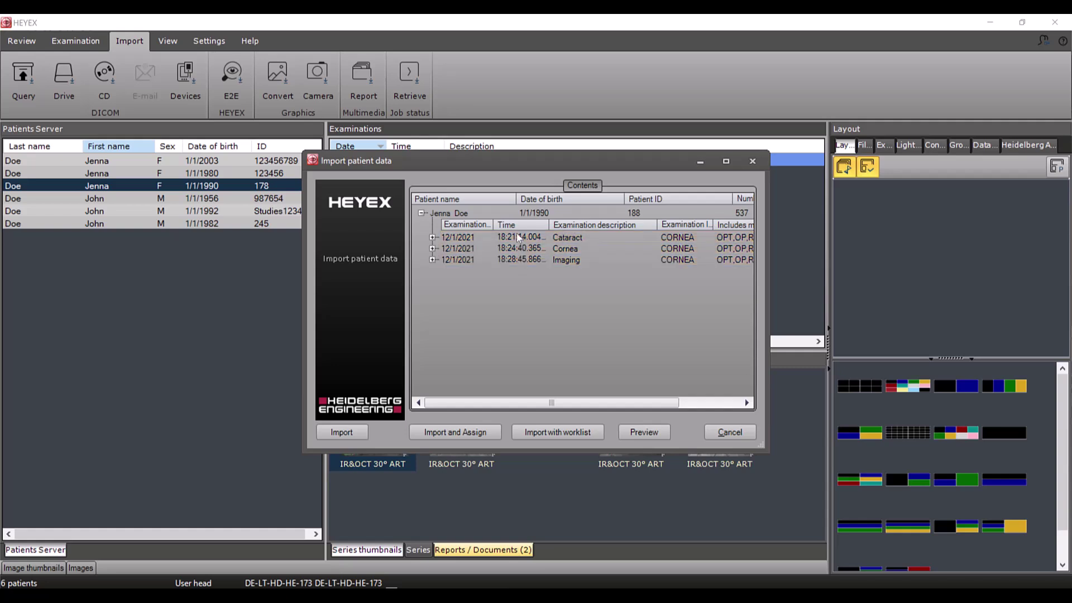
click(461, 214)
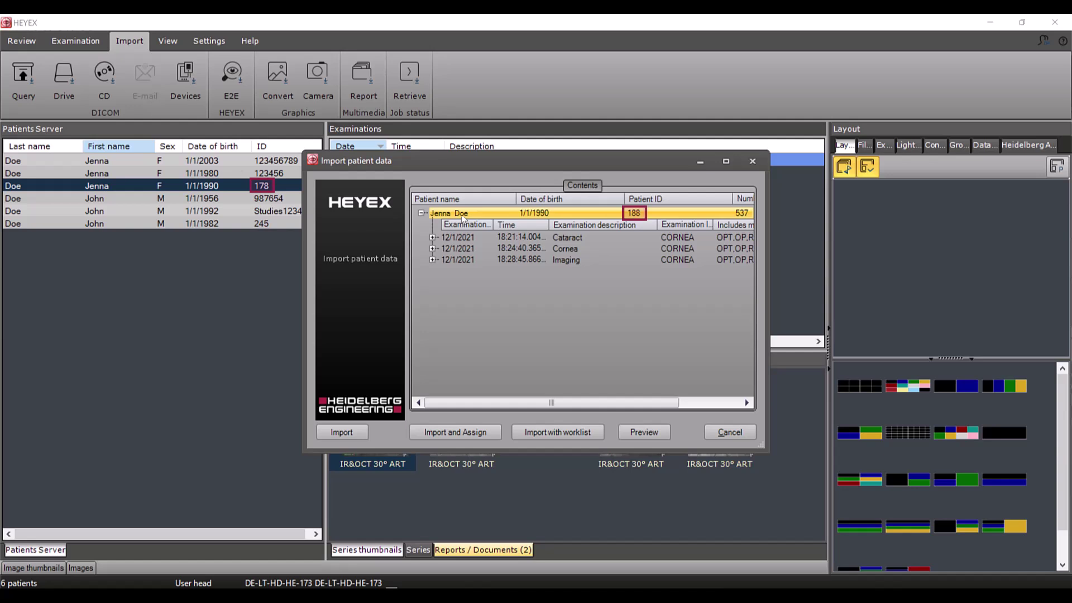
- Import the DICOM data and assign it to Doe Jenna (ID 178), found by searching 'doe'
click(454, 433)
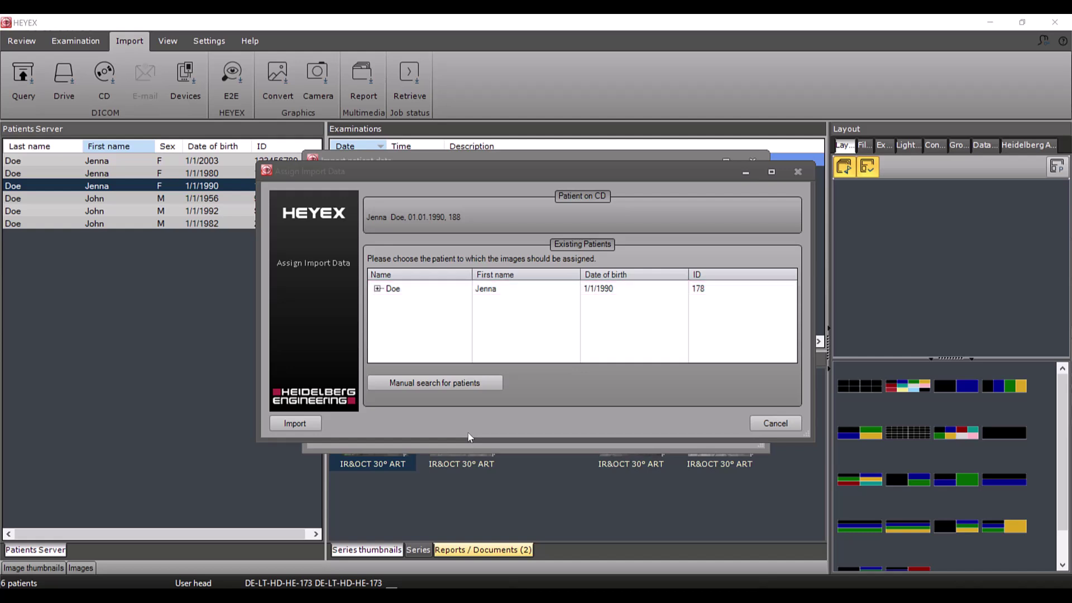
click(495, 387)
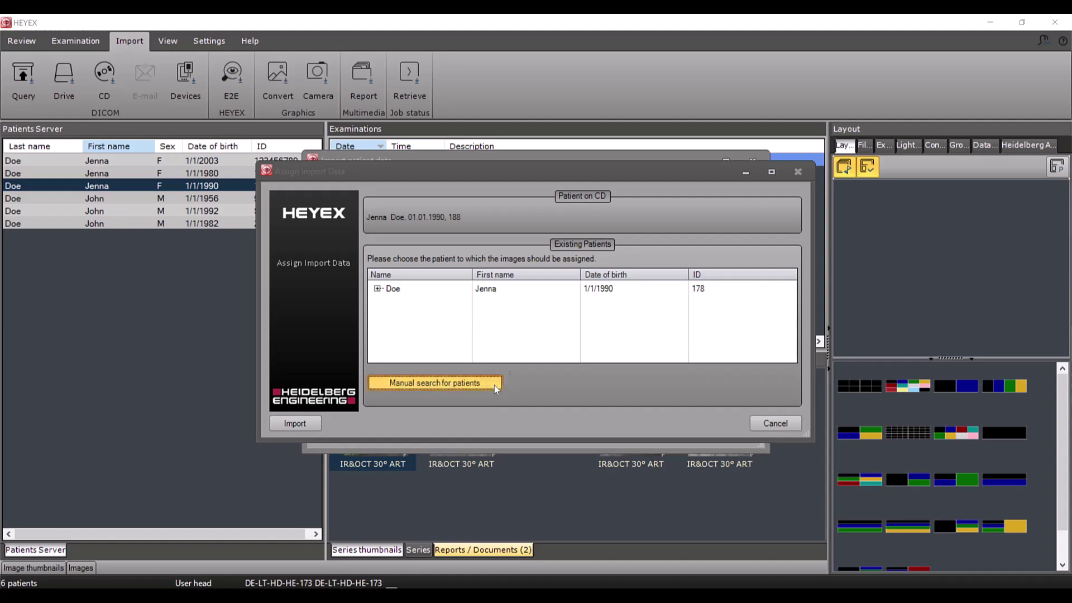
text(doe)
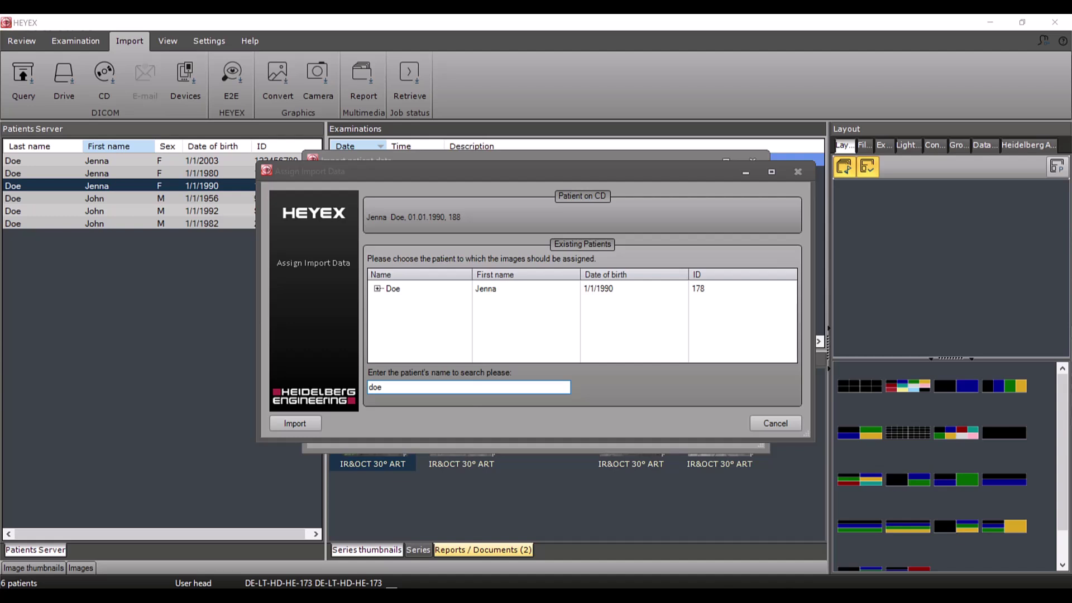
key(Return)
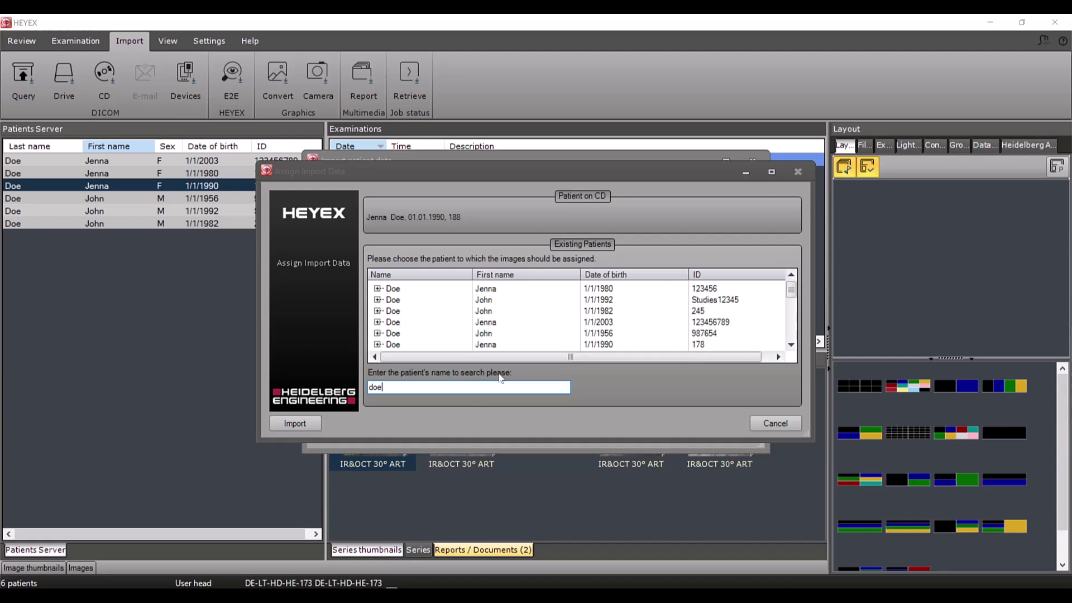
click(501, 345)
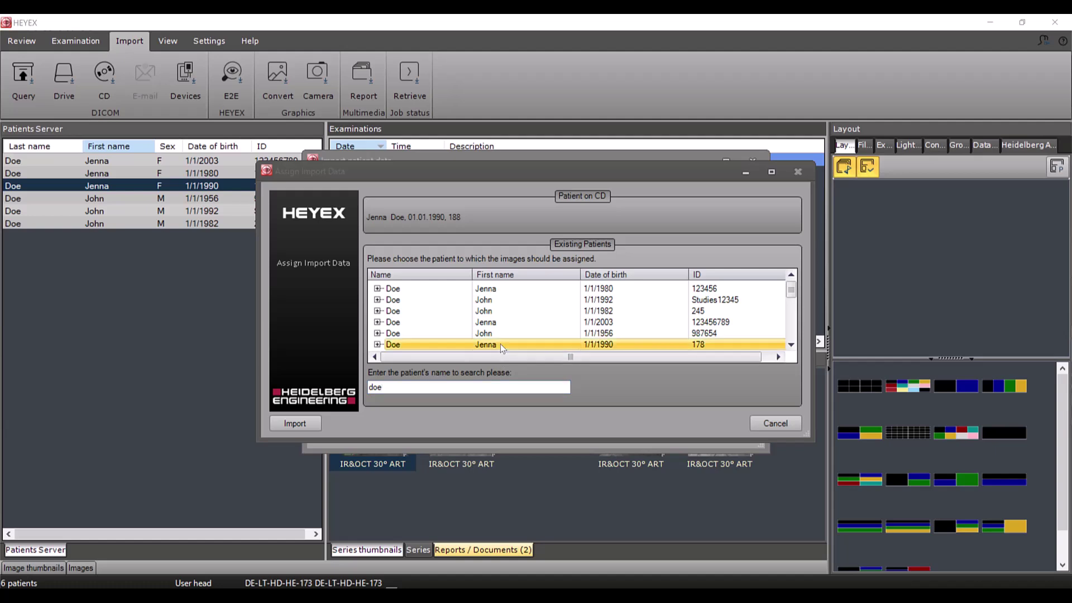
click(296, 423)
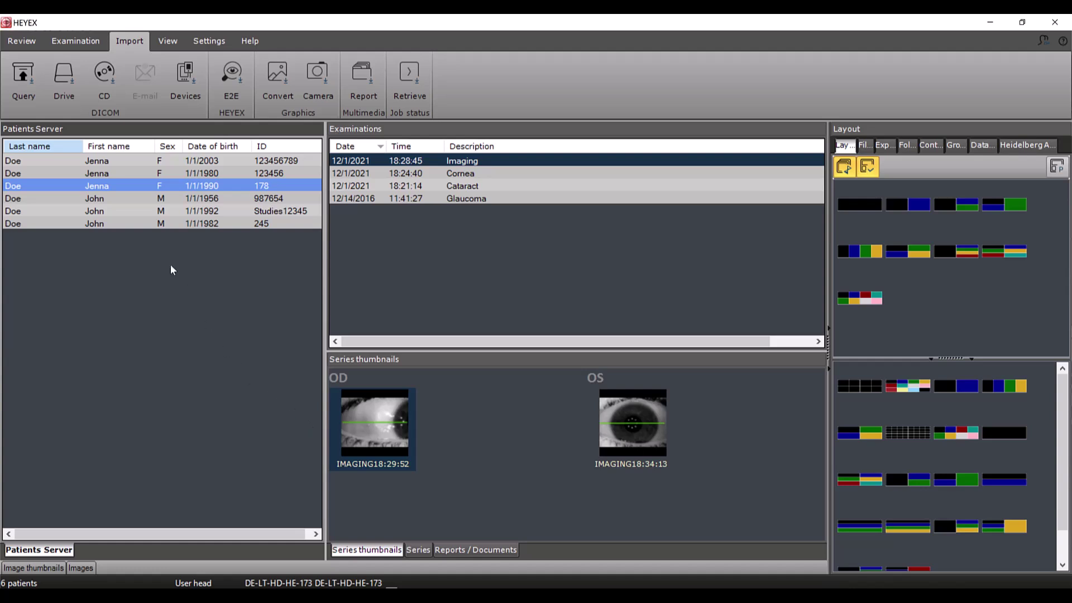
- Set the examination Time filter to 'Received today'
click(21, 41)
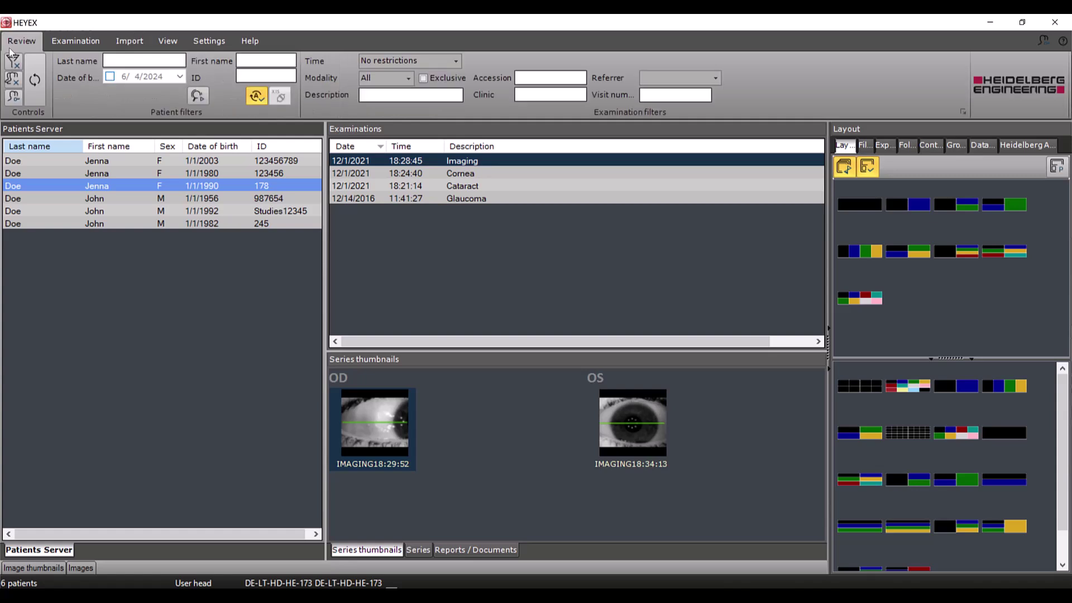
click(454, 61)
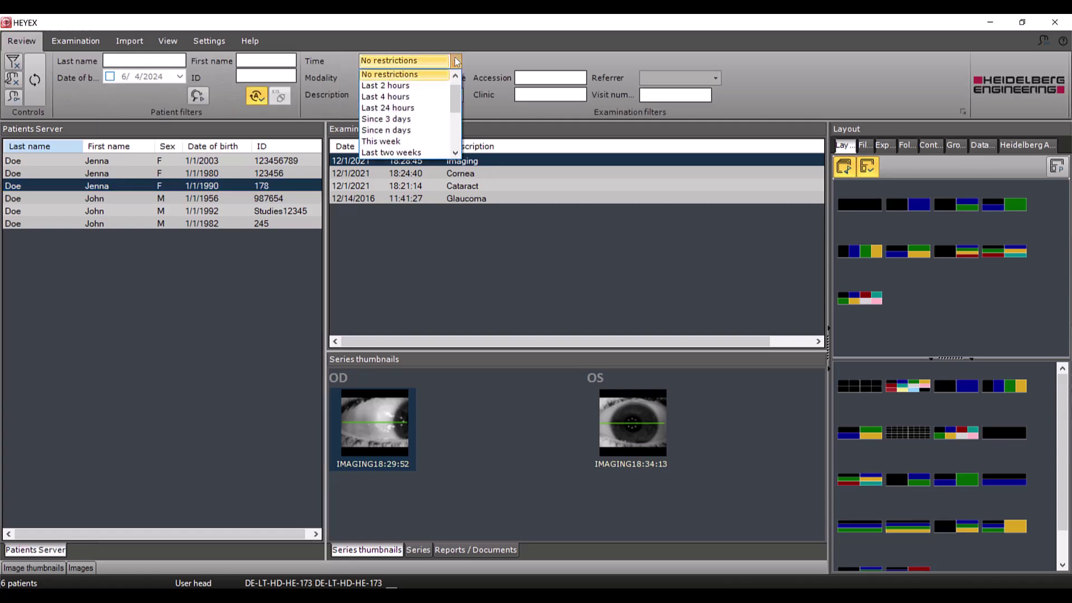
drag(454, 88, 457, 146)
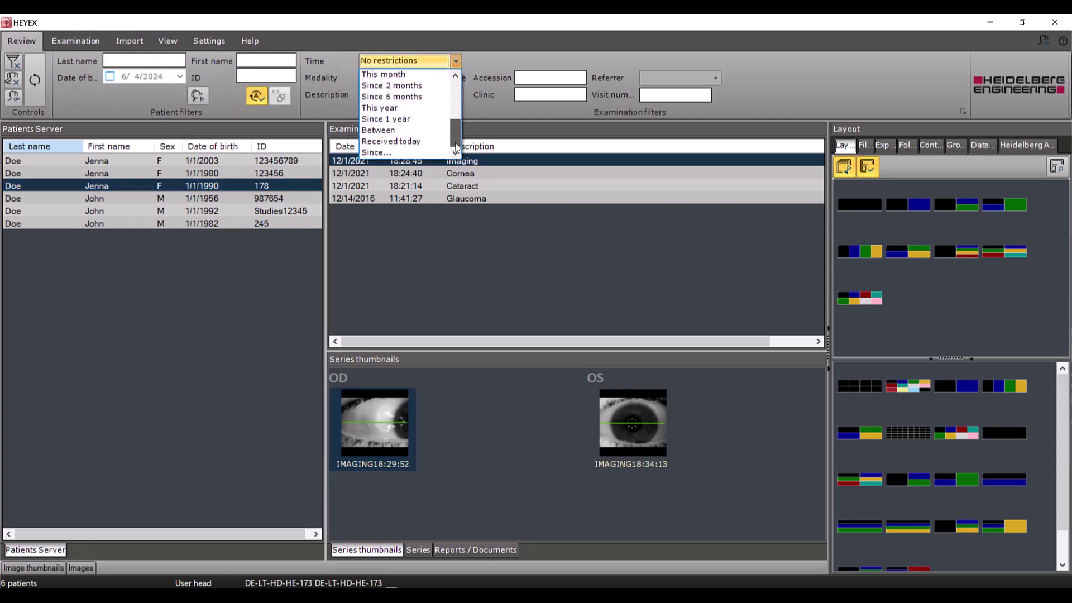
click(402, 140)
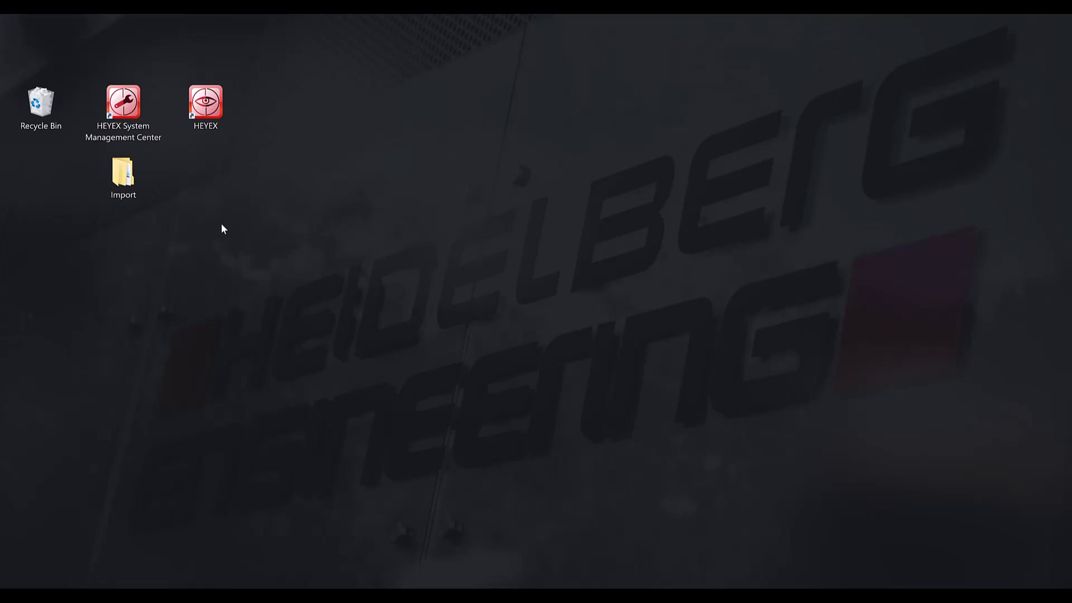
- Create a new desktop folder named Export
right_click(207, 182)
mouse_move(132, 318)
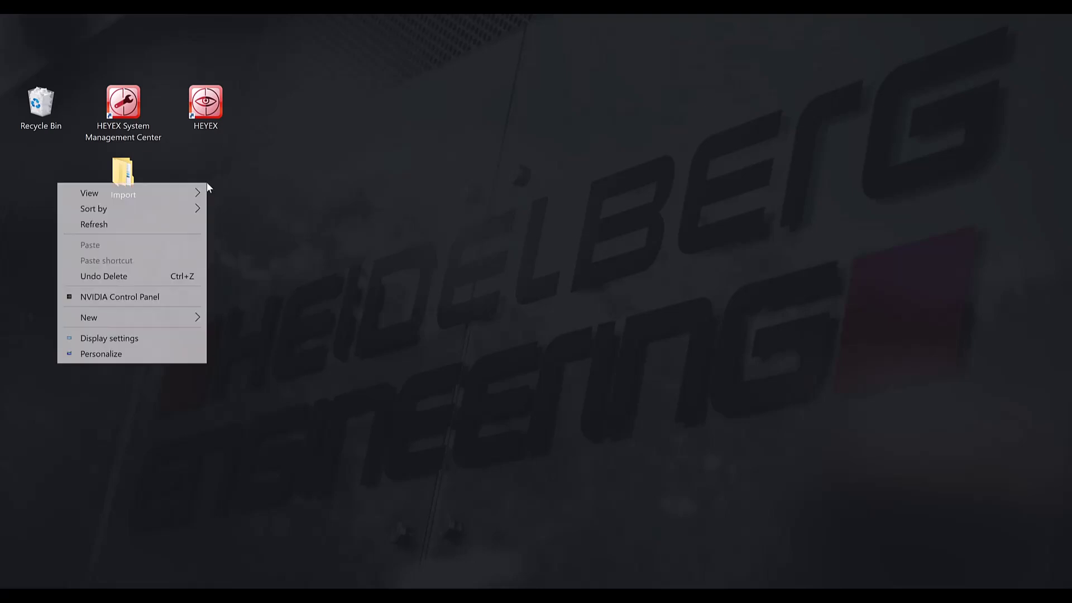
click(240, 318)
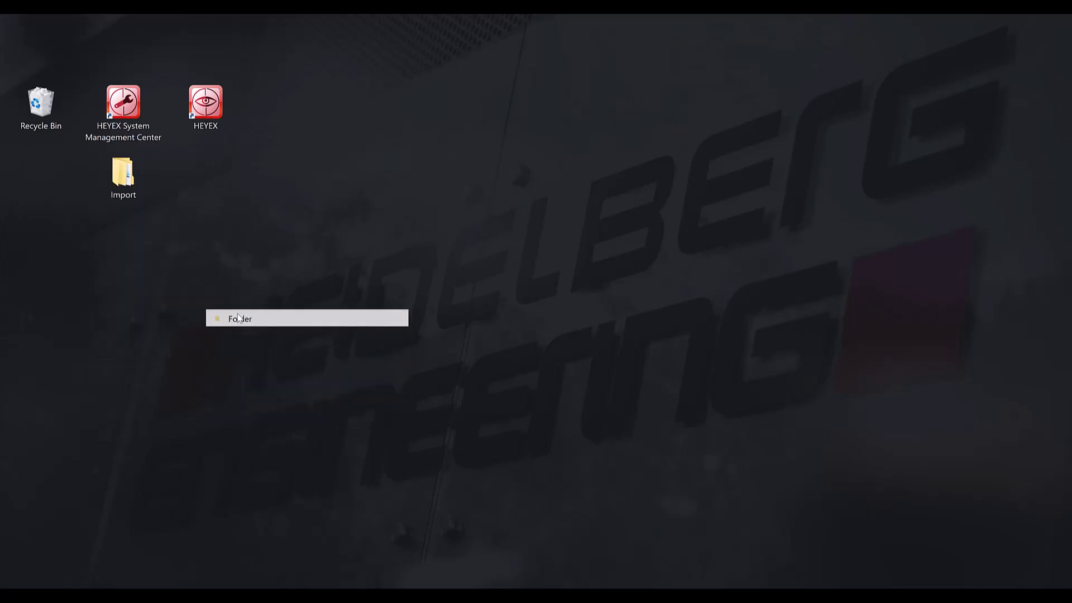
text(Export)
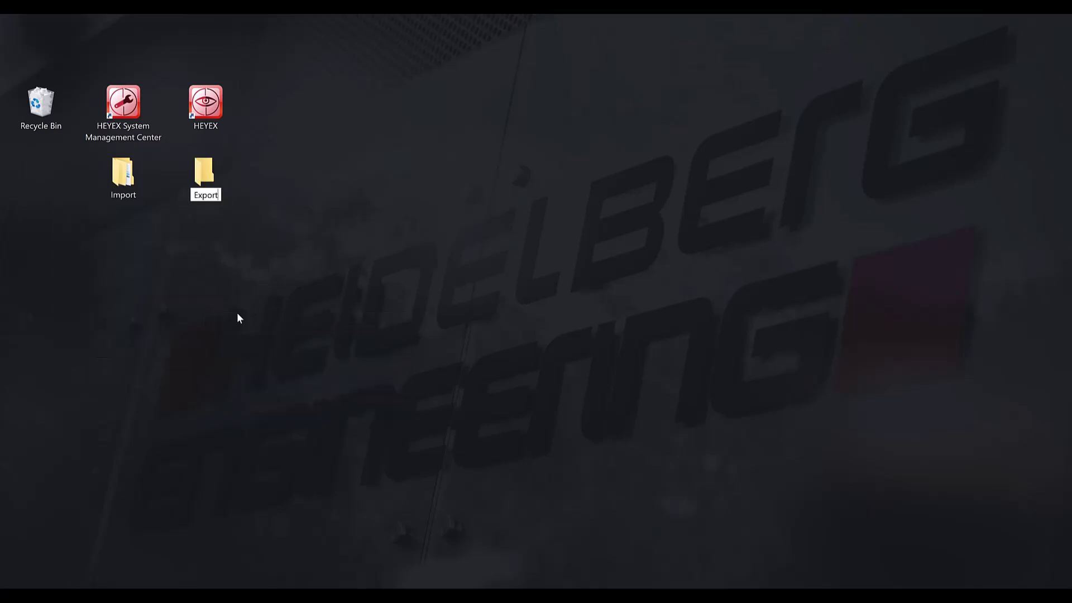
key(Return)
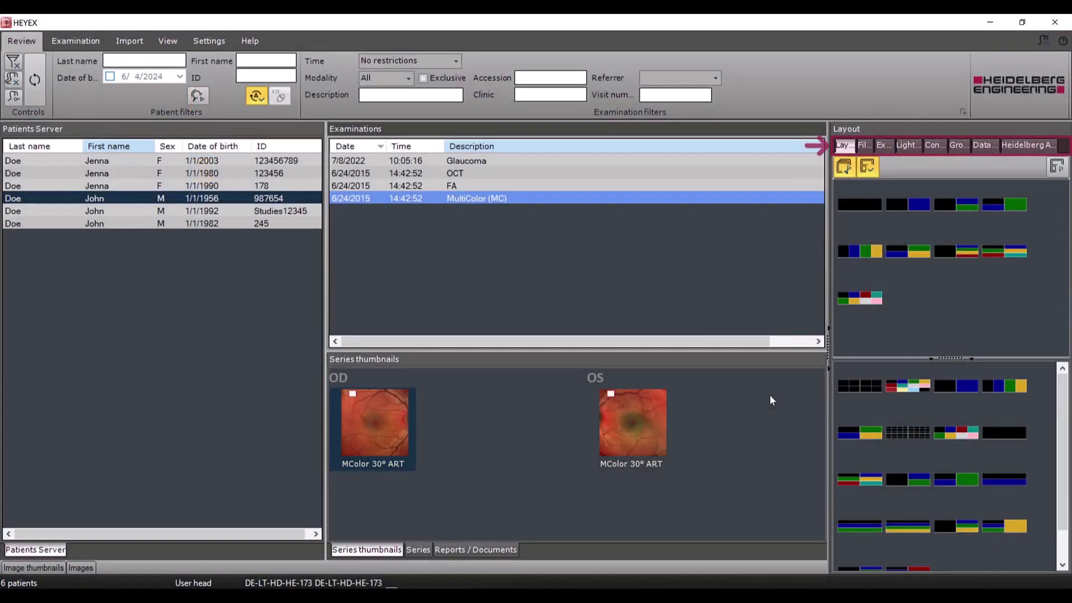
- Show the Export panel and switch from the E2E templates to the DICOM templates
click(887, 145)
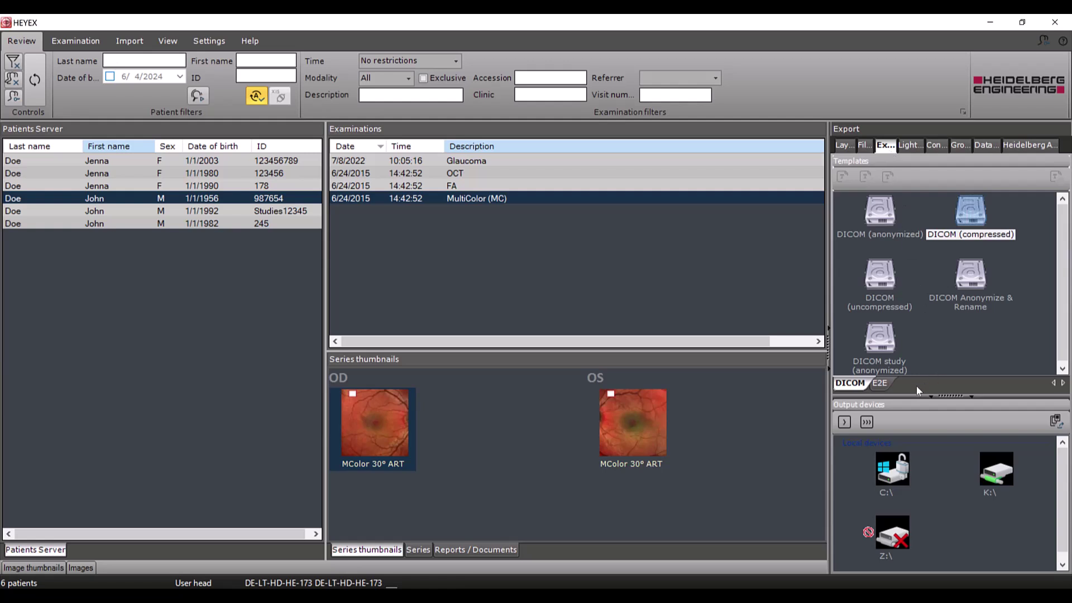
click(879, 383)
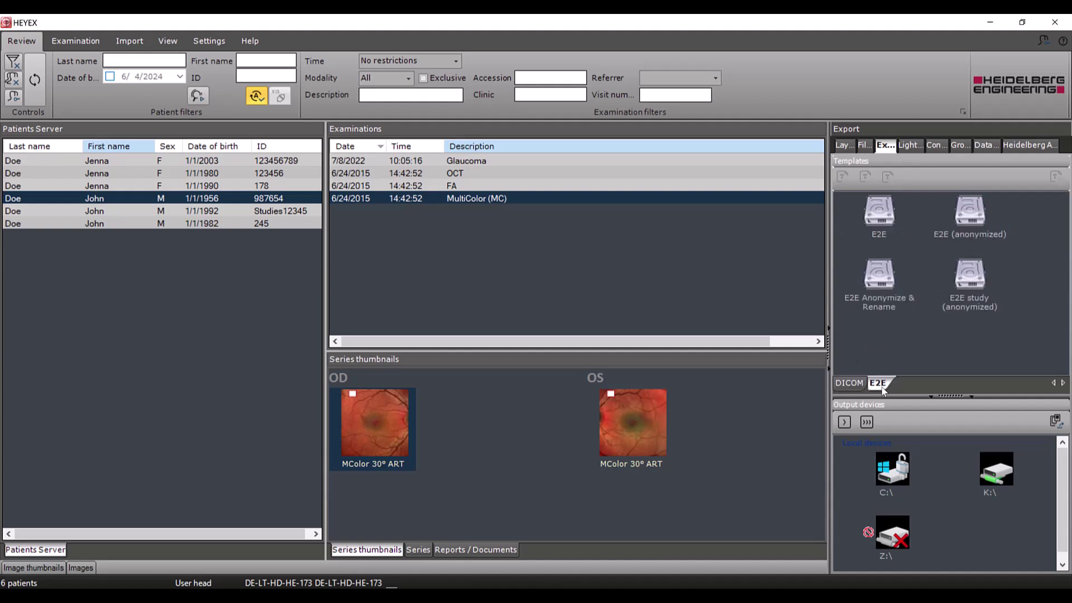
click(855, 386)
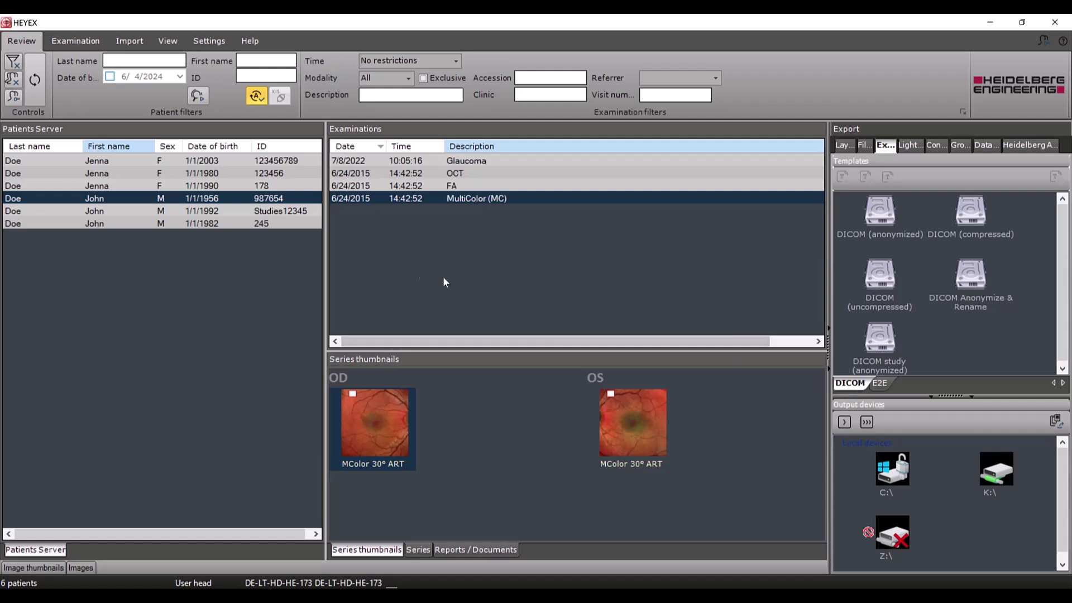
- Add John Doe's OCT and MultiColor examinations to a DICOM (compressed) composition
click(228, 199)
click(422, 198)
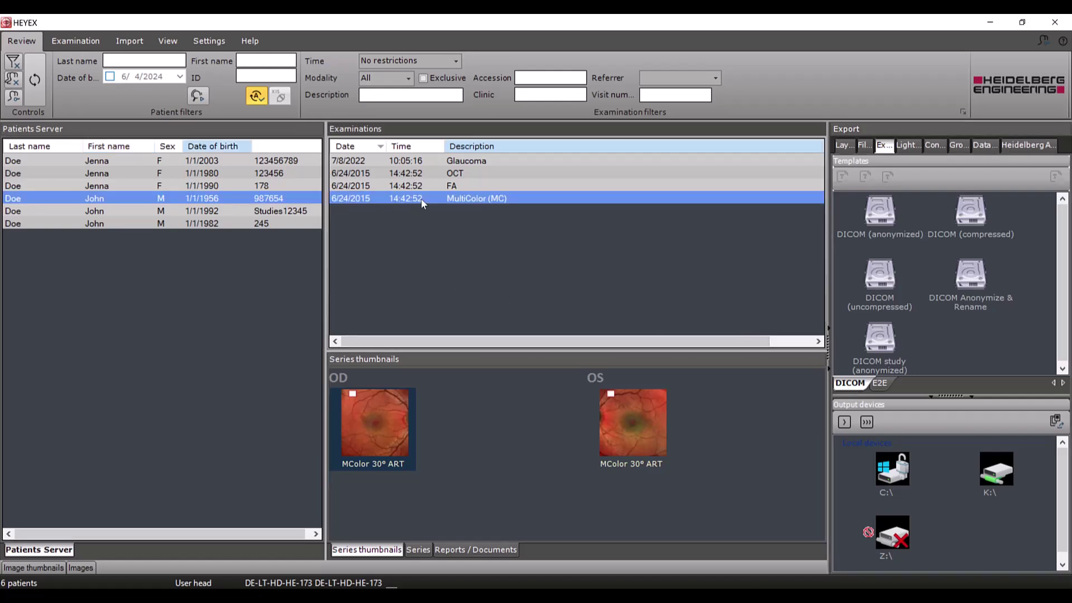
click(405, 409)
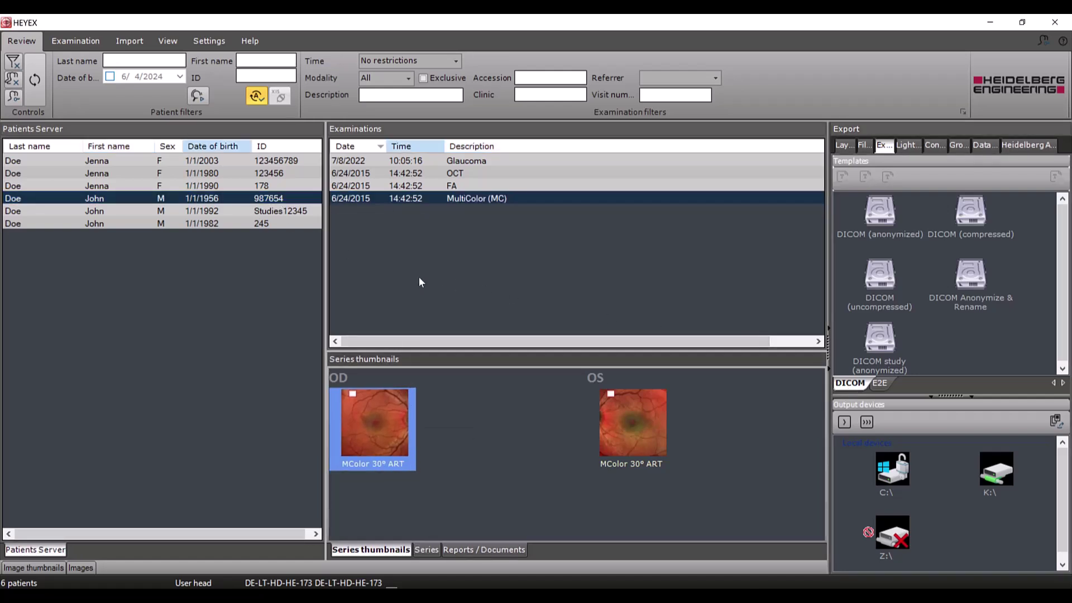
click(435, 197)
ctrl+click(440, 173)
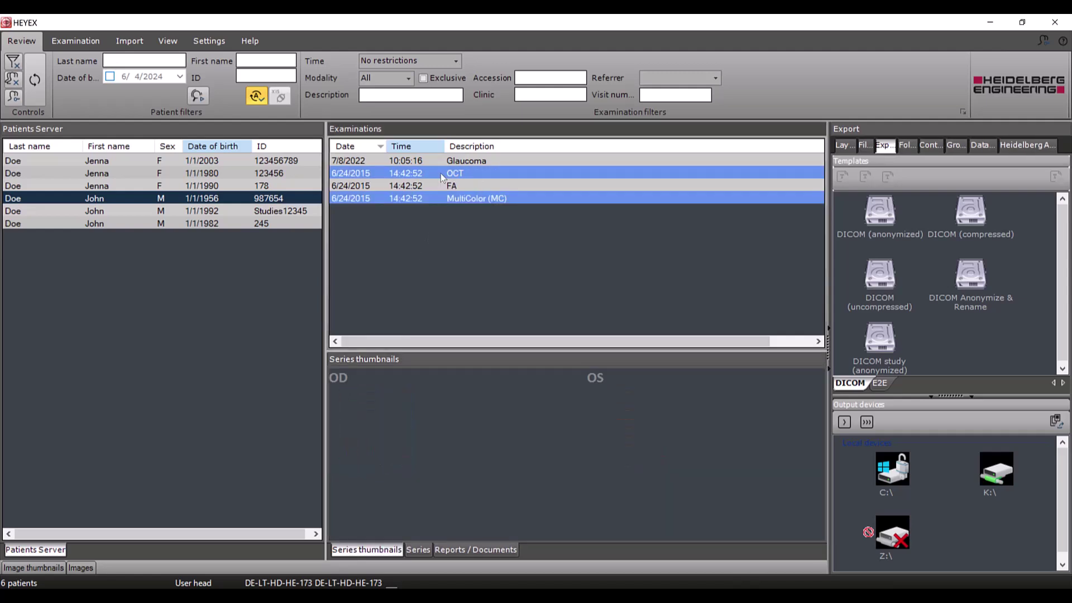
double_click(973, 216)
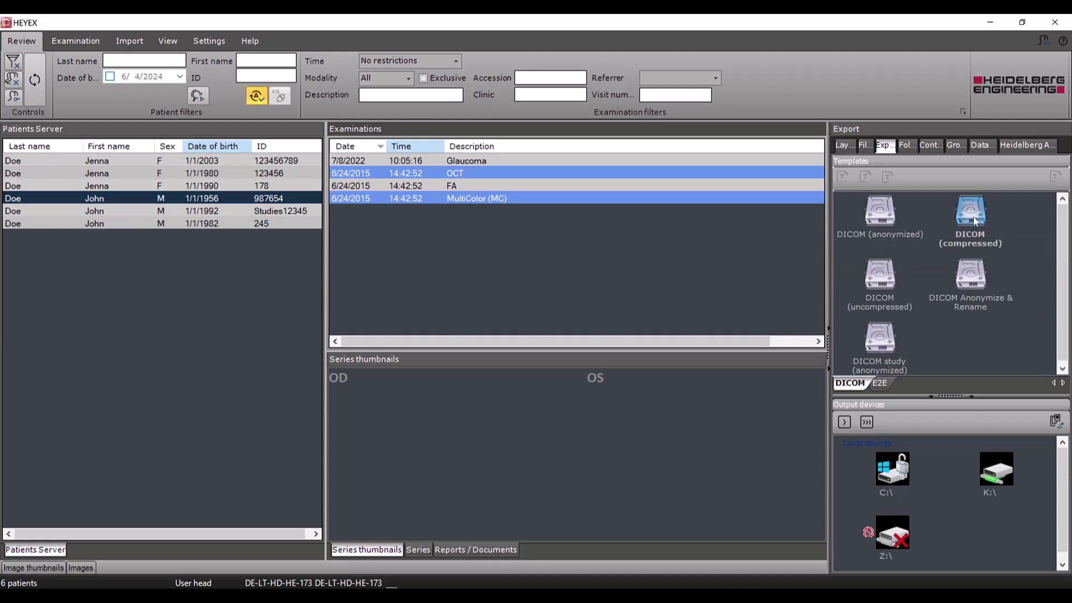
double_click(973, 217)
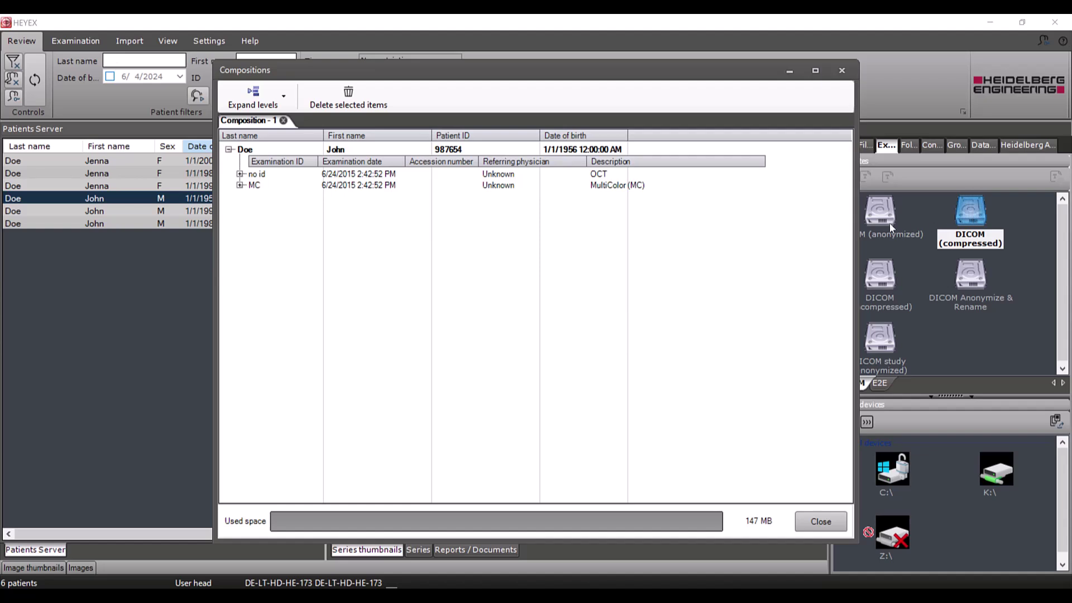
- Delete the 'no id' OCT row from the composition and close the Compositions window
click(375, 174)
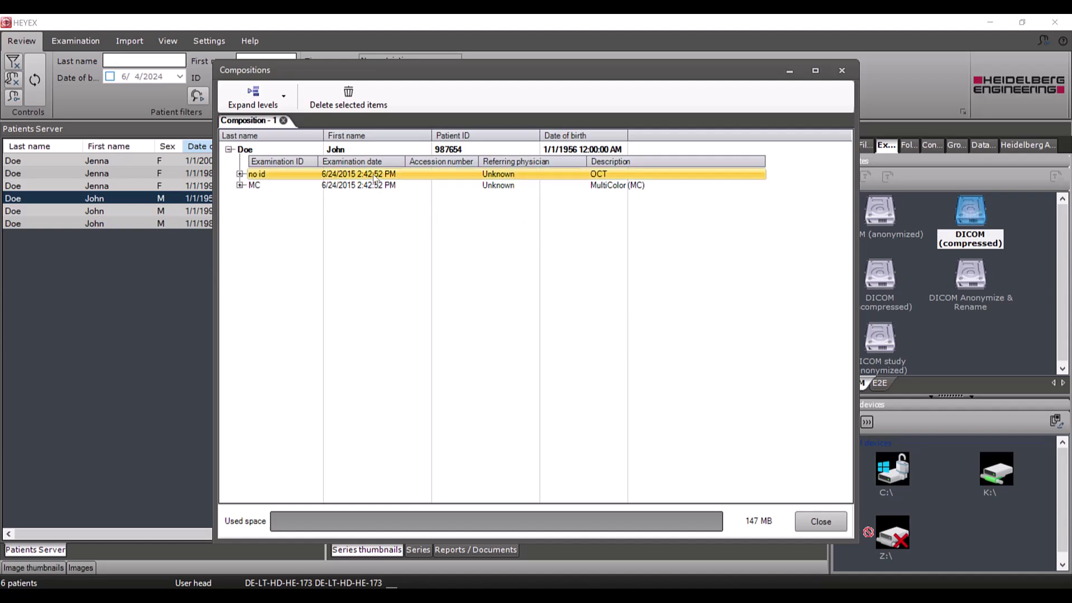
click(348, 98)
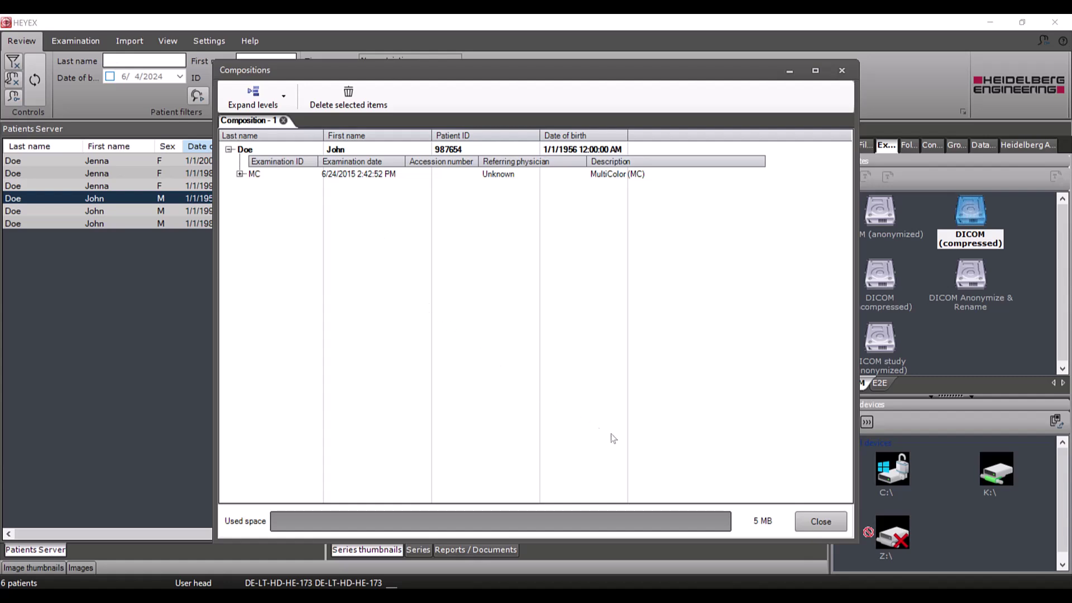
click(805, 527)
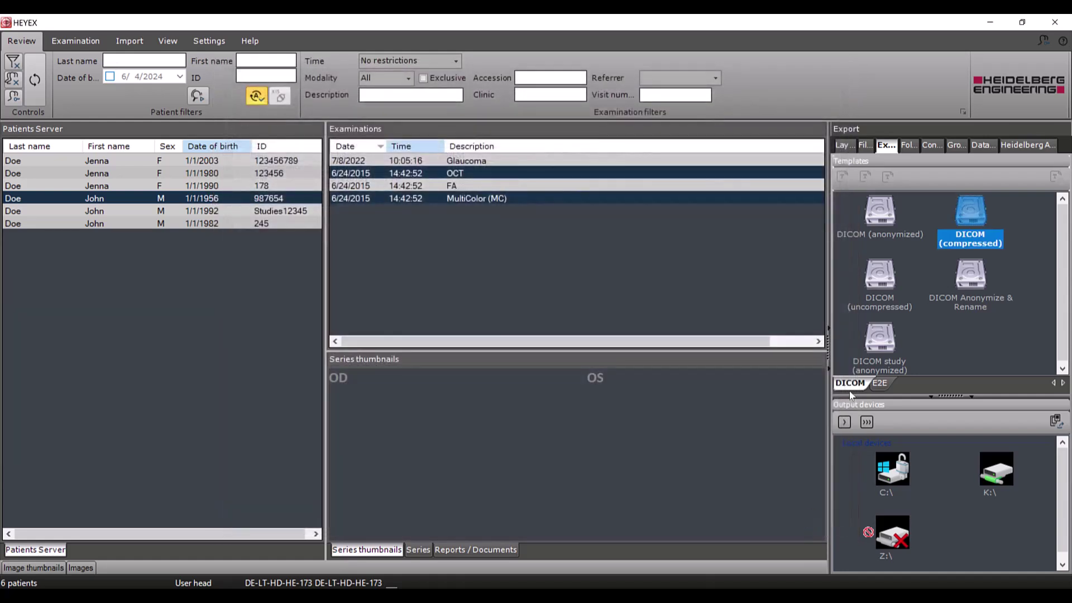
- Send the DICOM (compressed) export to drive C:, targeting the Desktop Export folder
drag(967, 209, 900, 474)
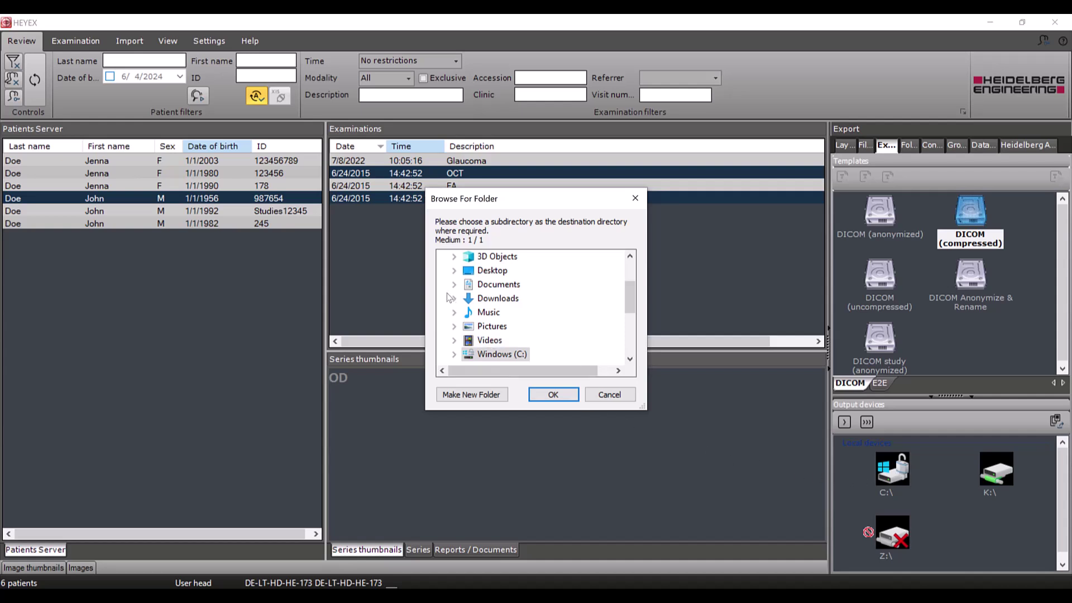
click(454, 270)
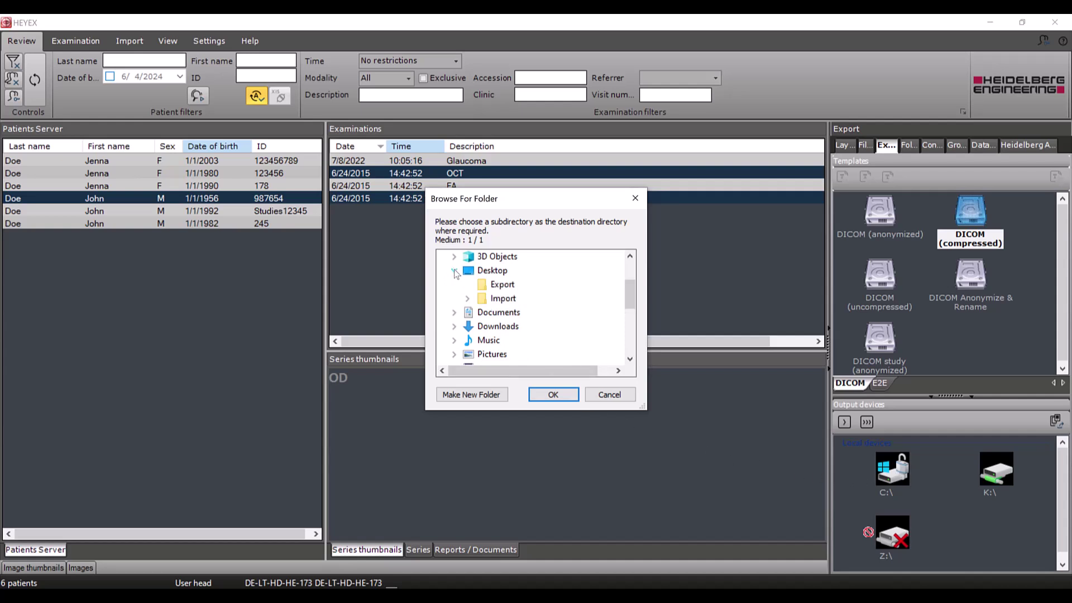
click(502, 284)
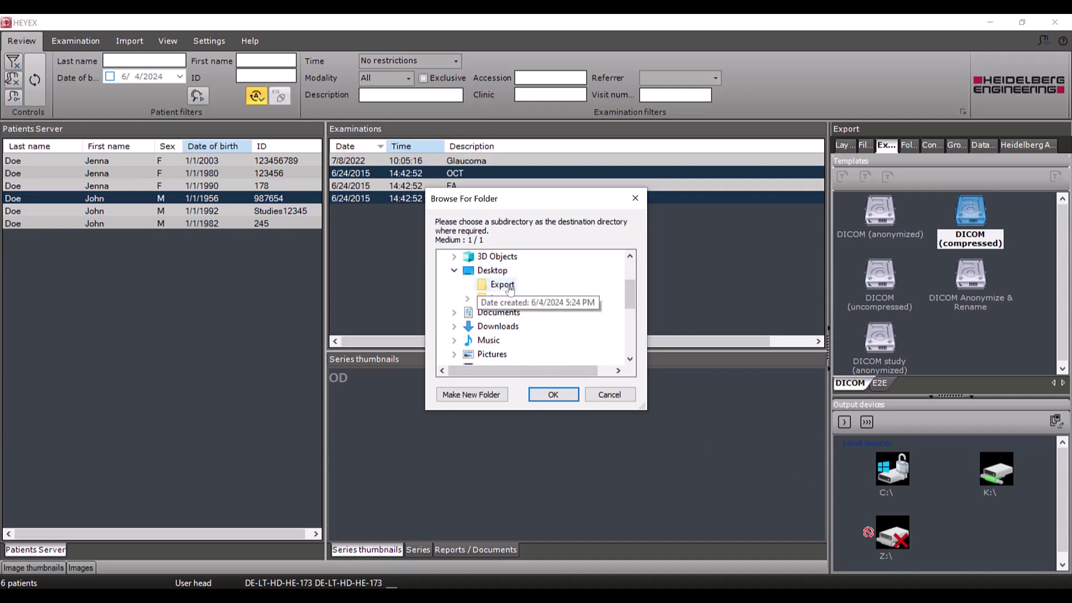
click(553, 395)
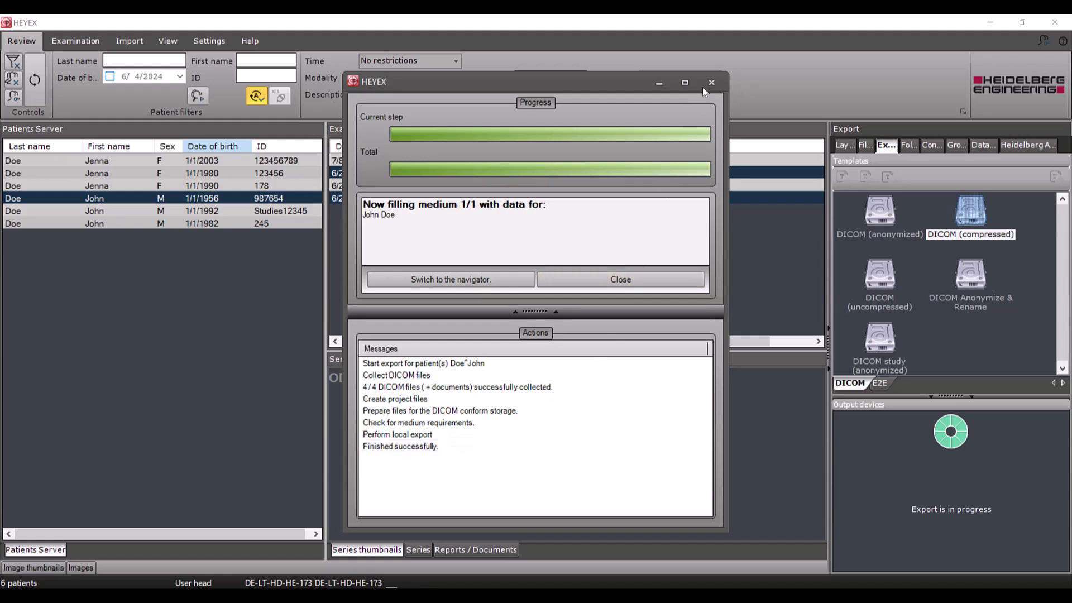
- Close the finished export progress window and open the desktop Export folder
click(710, 83)
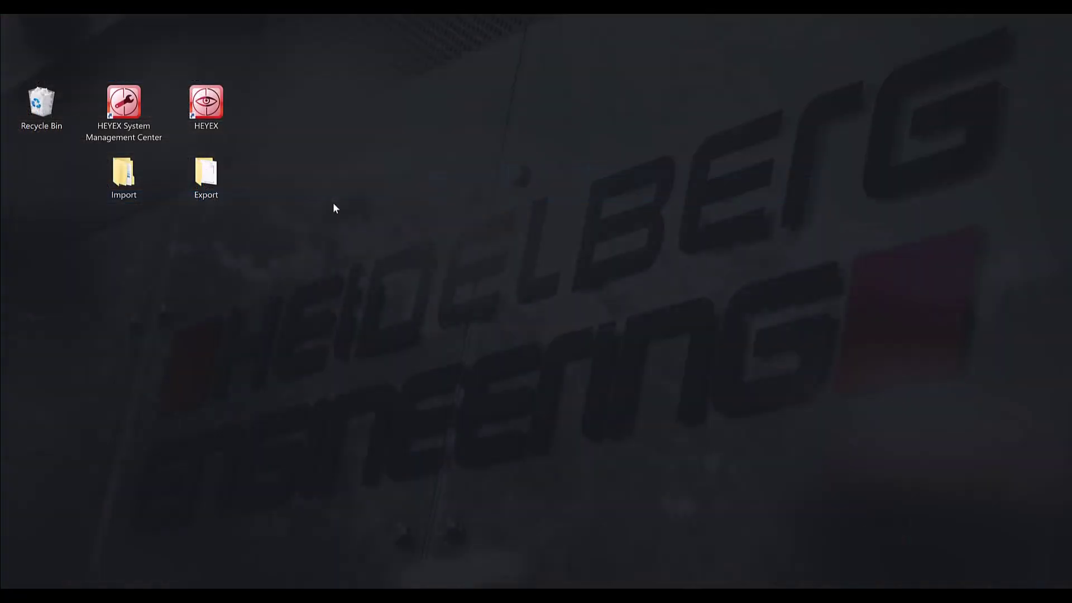
double_click(205, 176)
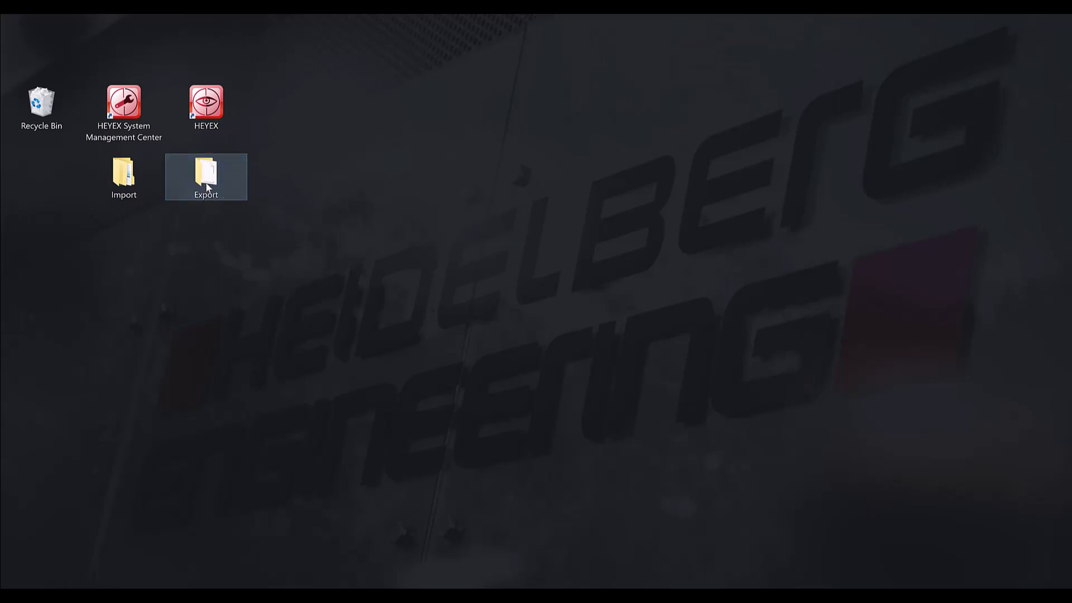